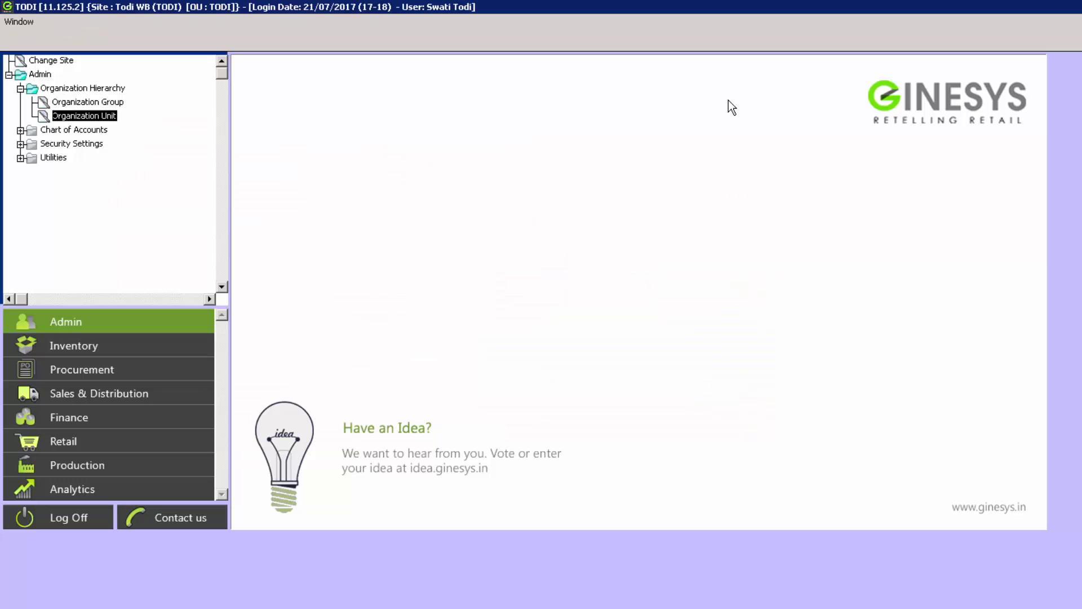
Open the Numbering Scheme settings within the Admin utilities' document settings.
{"action": "key", "text": "Down"}
{"action": "key", "text": "Down"}
{"action": "key", "text": "Down"}
{"action": "key", "text": "Right"}
{"action": "key", "text": "Down"}
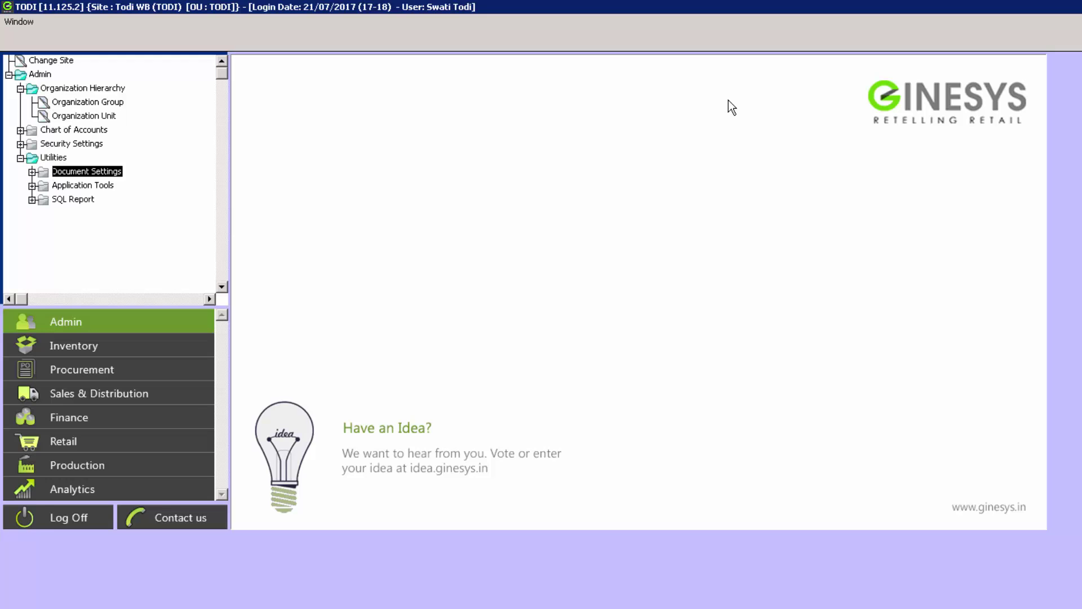
{"action": "key", "text": "Right"}
{"action": "key", "text": "Down"}
{"action": "key", "text": "Return"}
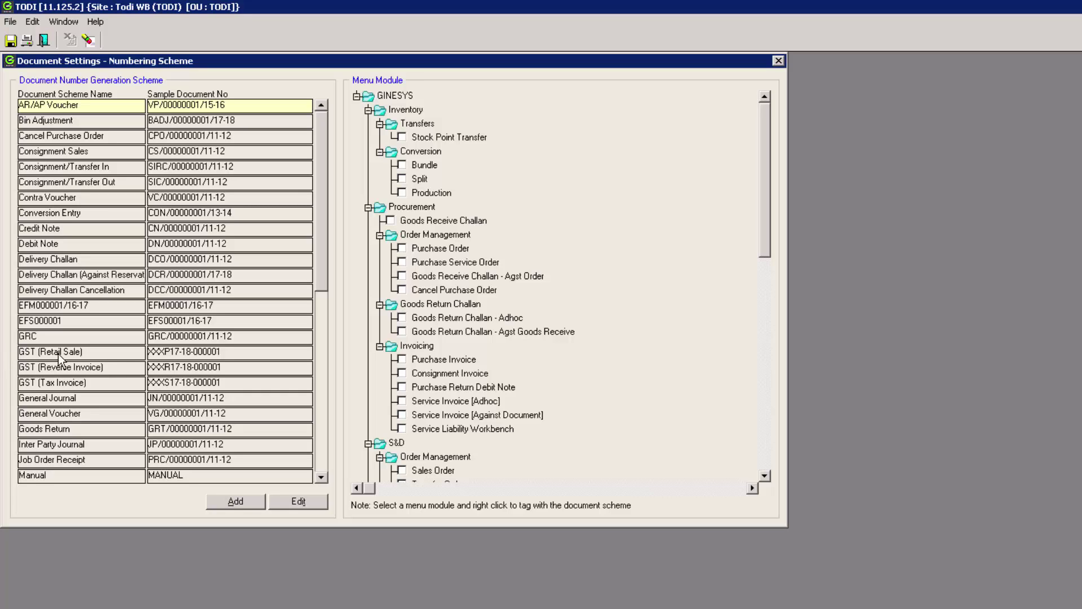
Examine which menu modules are tagged to the GST Retail Sale, Reverse Invoice and Tax Invoice schemes, and close the numbering scheme settings.
{"action": "left_click", "coordinate": [111, 354]}
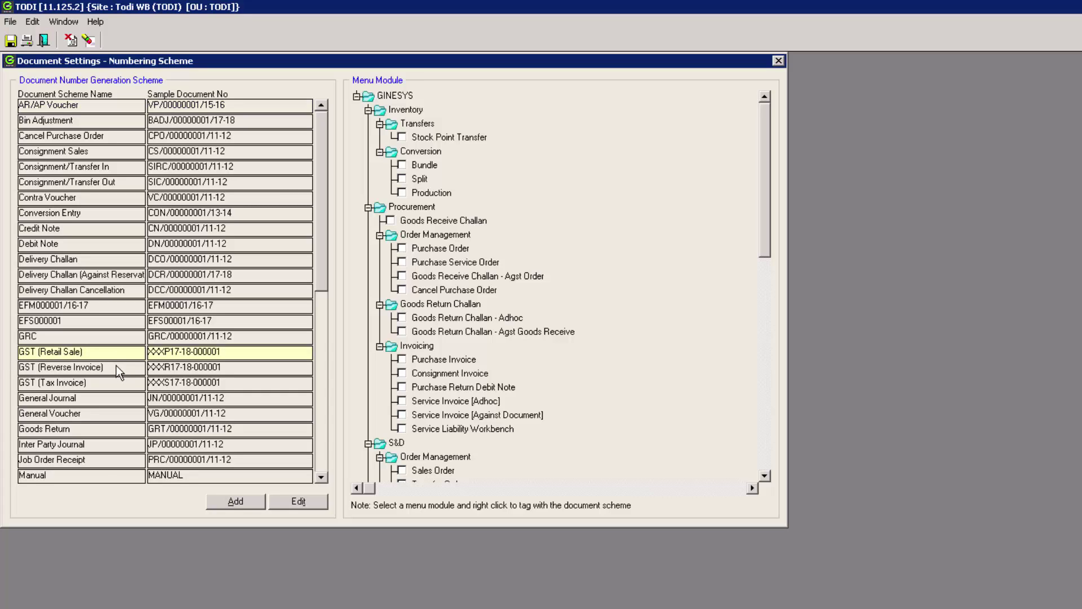
{"action": "left_click", "coordinate": [123, 369]}
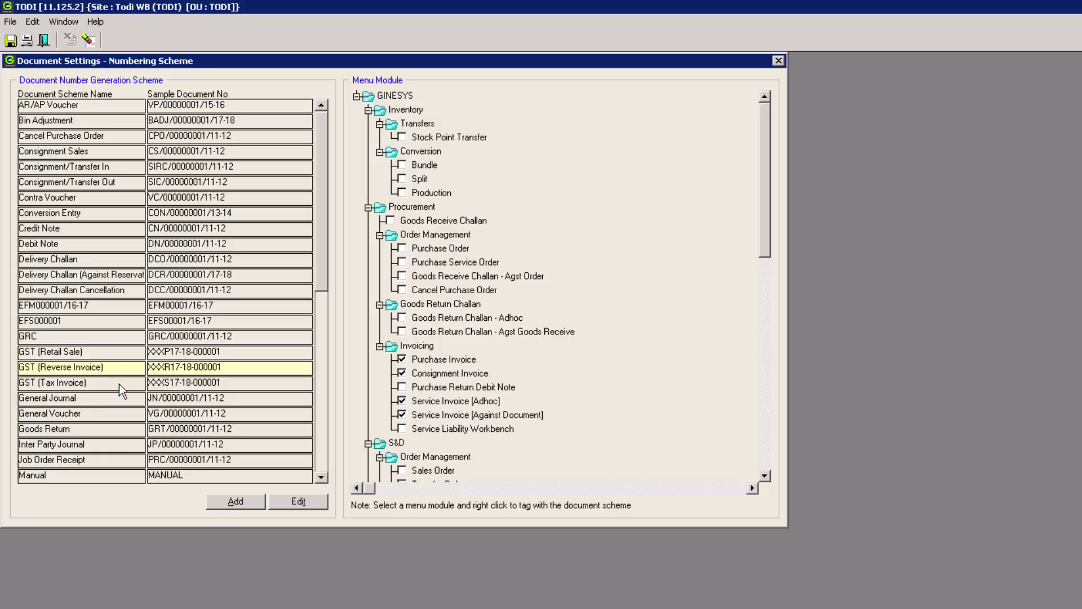
{"action": "left_click", "coordinate": [120, 384]}
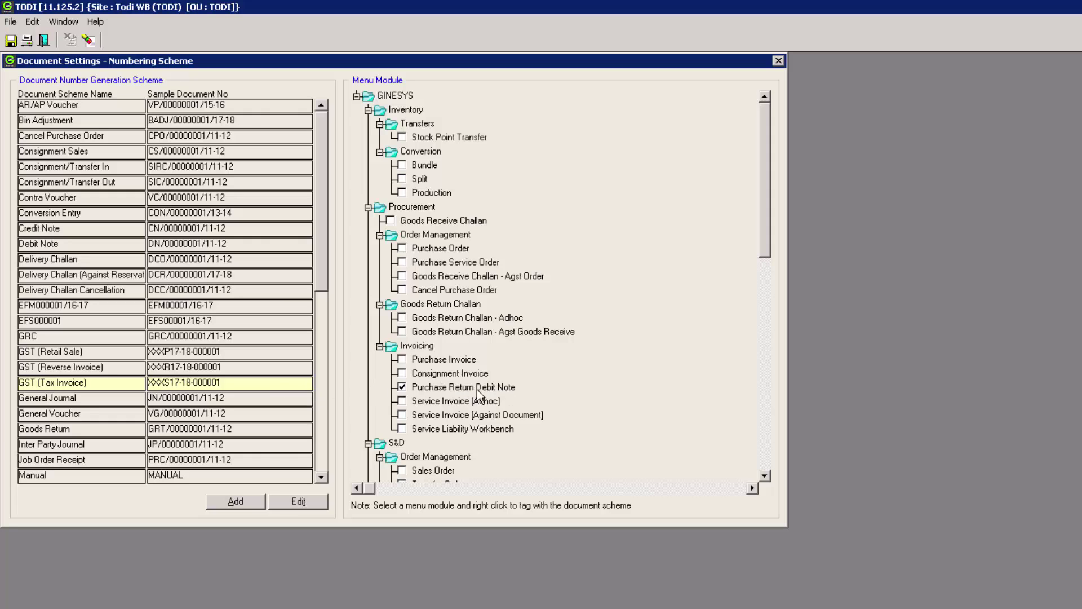
{"action": "left_click_drag", "start_coordinate": [763, 228], "coordinate": [763, 351]}
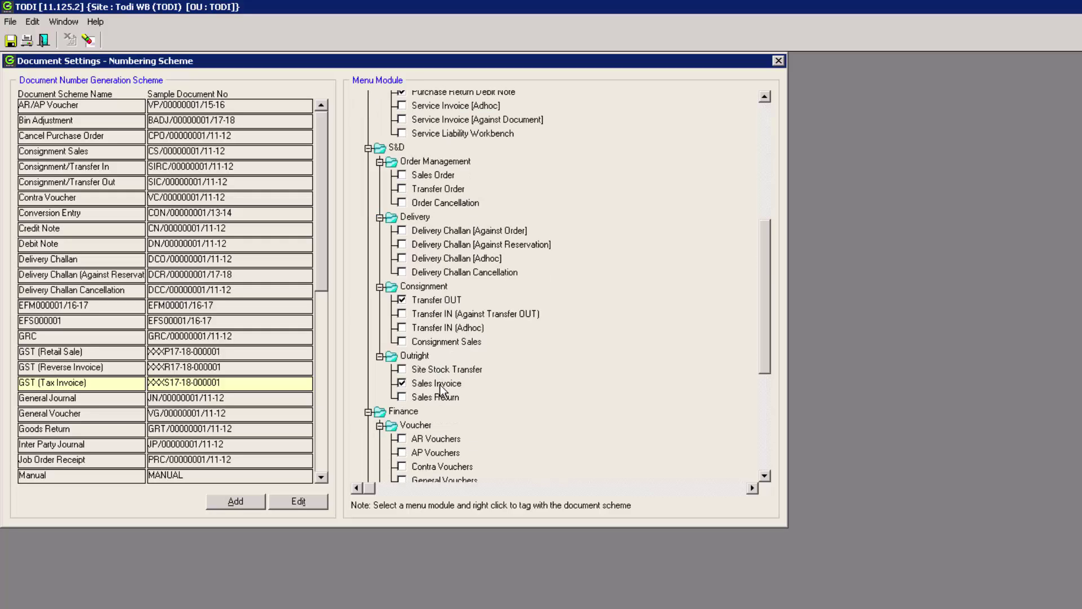
{"action": "left_click", "coordinate": [281, 370]}
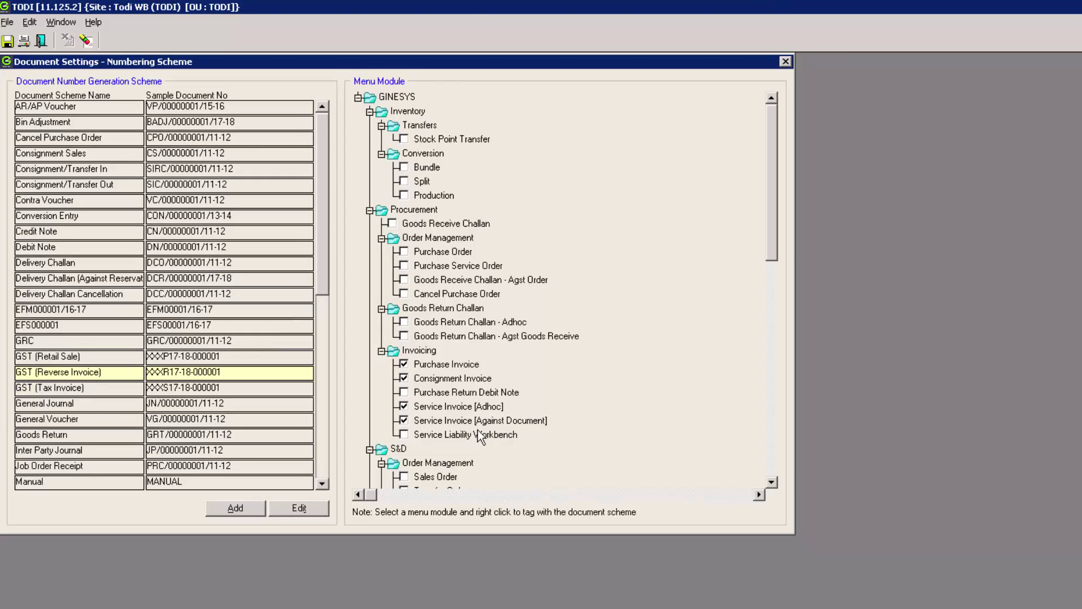
{"action": "key", "text": "Escape"}
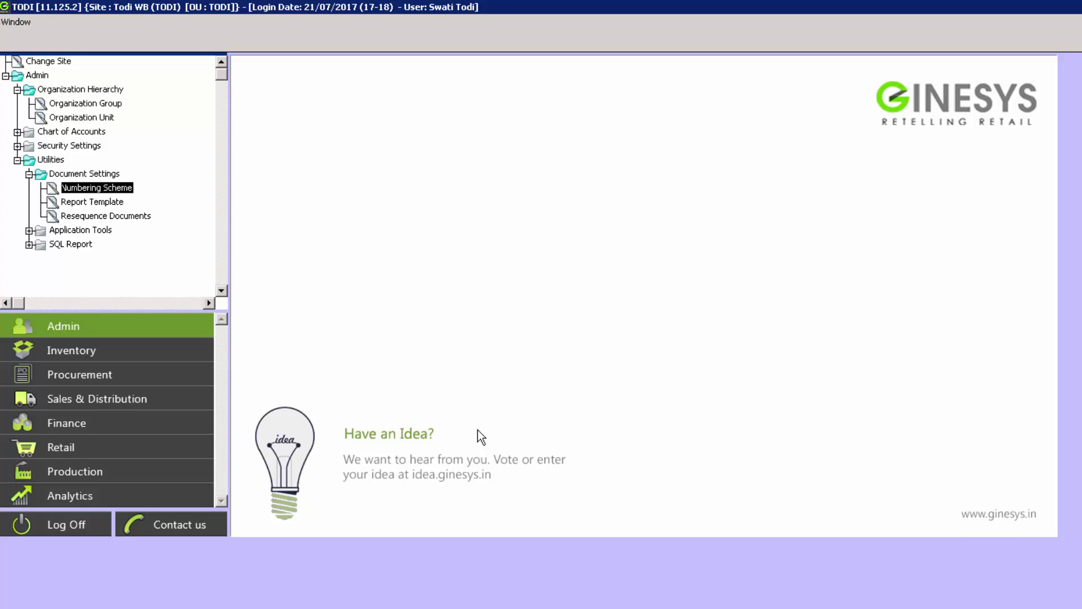
Check which document numbering schemes are assigned to the Todi WB organization site, without changing them.
{"action": "key", "text": "Up"}
{"action": "key", "text": "Up"}
{"action": "key", "text": "Up"}
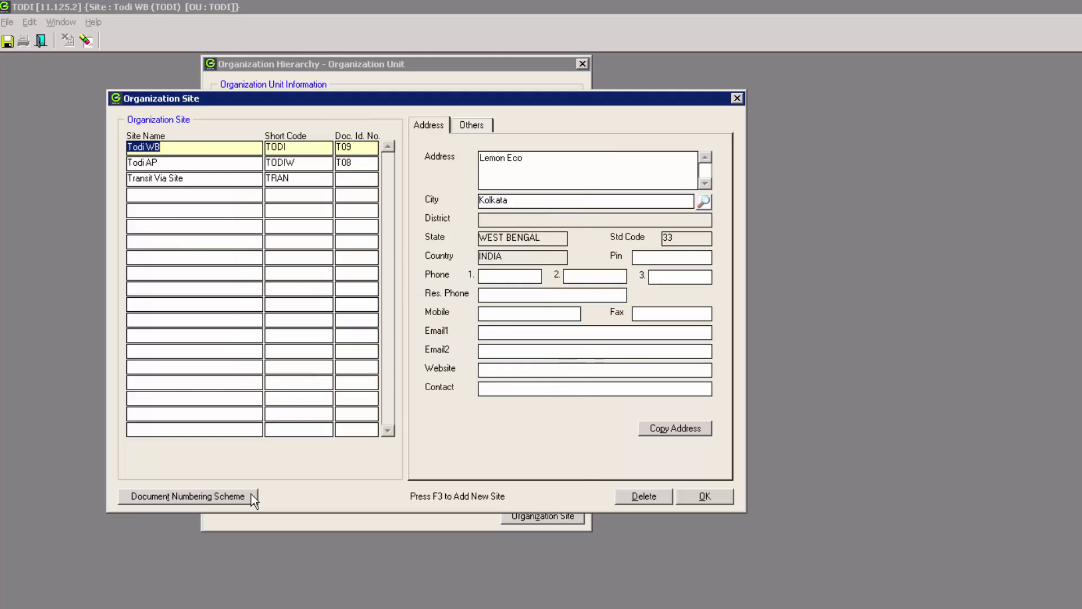
{"action": "left_click", "coordinate": [251, 496]}
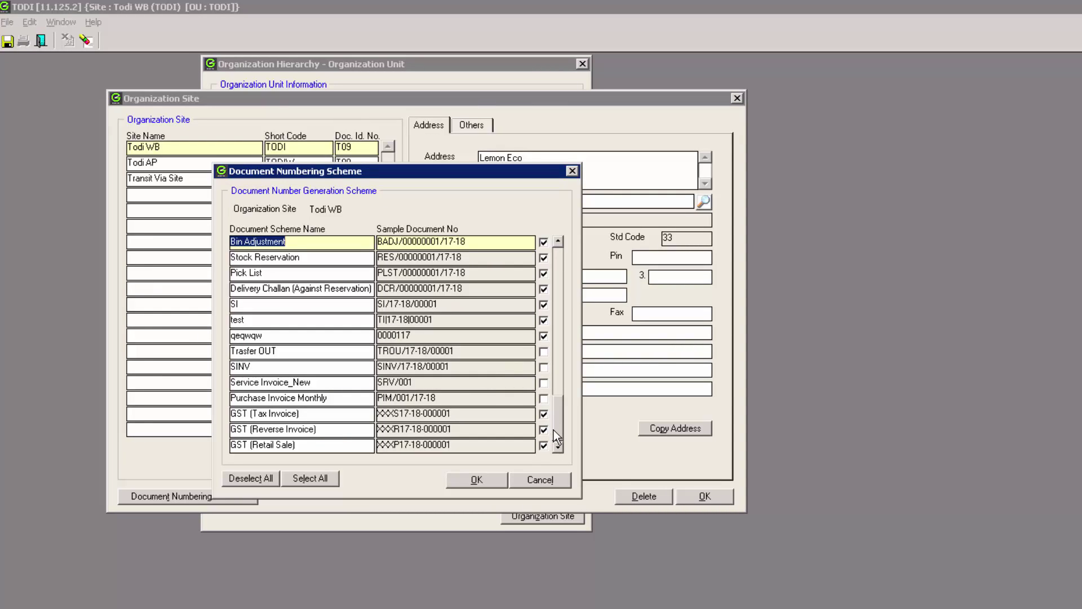
{"action": "left_click", "coordinate": [540, 480]}
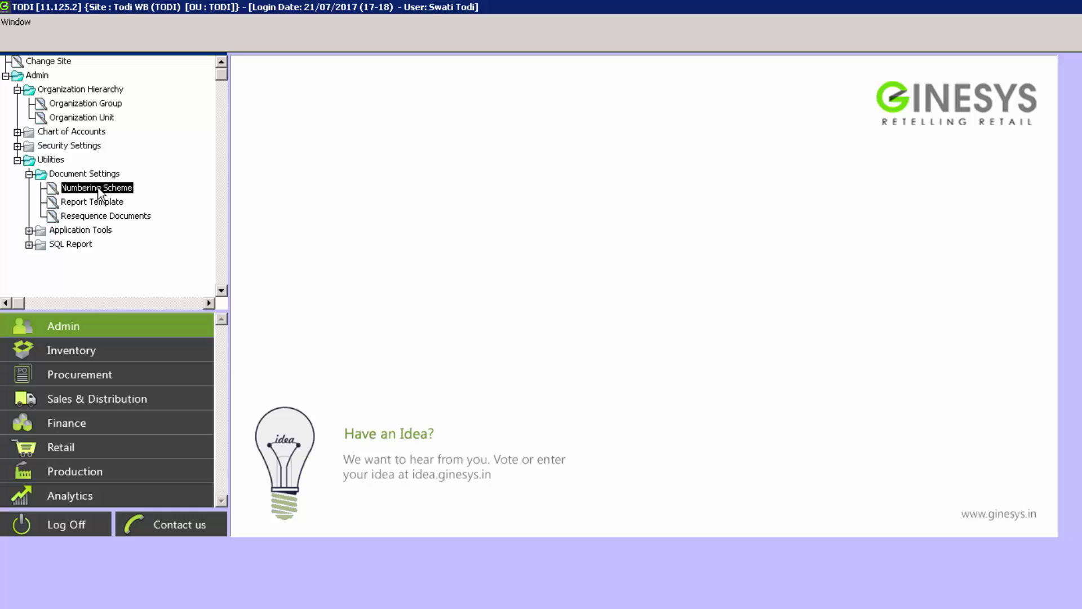
Add a document scheme named Sales Invoice GSTAPPL with user-defined starting text SGA and separator "/".
{"action": "double_click", "coordinate": [96, 188]}
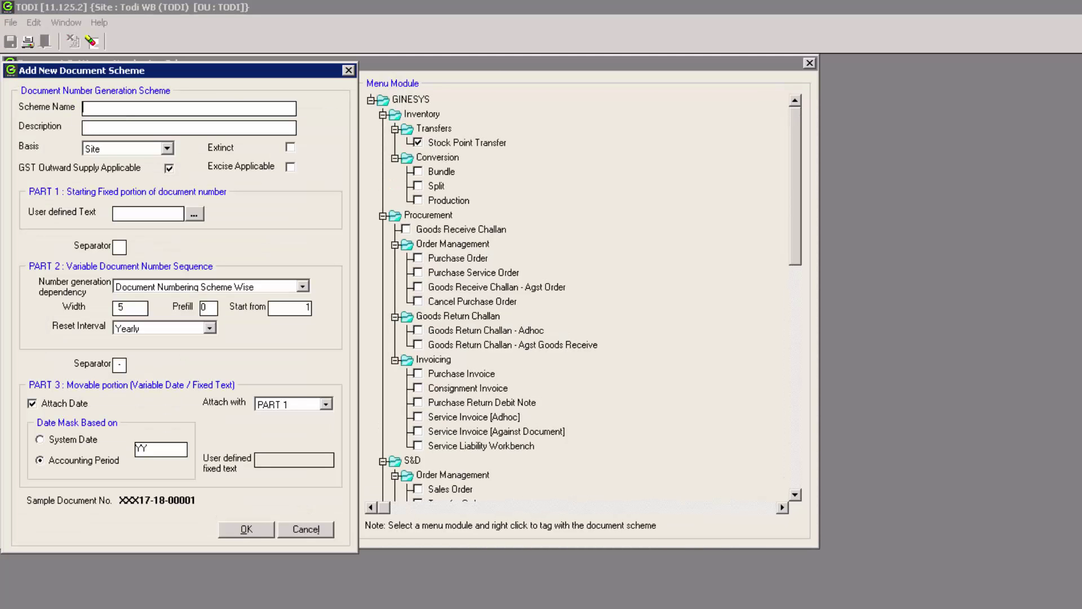
{"action": "type", "text": "Sales Invoice GSTAPPL"}
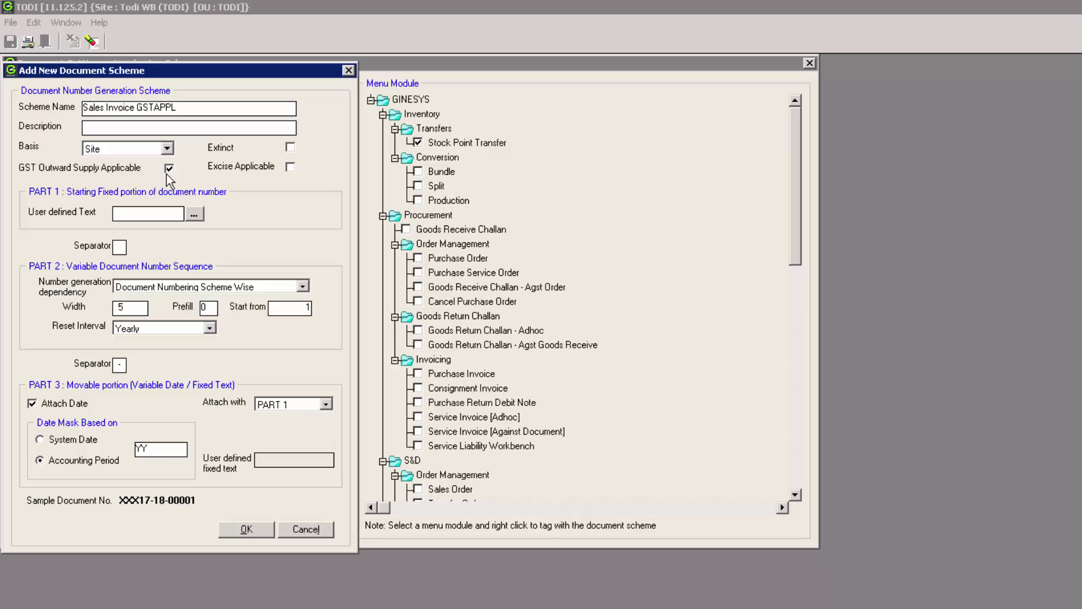
{"action": "left_click", "coordinate": [160, 214]}
{"action": "type", "text": "SGA"}
{"action": "key", "text": "Tab"}
{"action": "type", "text": "/"}
Set the new scheme's document number sequence width to 3 and accept the scheme.
{"action": "key", "text": "Tab"}
{"action": "key", "text": "Tab"}
{"action": "type", "text": "3"}
{"action": "key", "text": "Tab"}
{"action": "key", "text": "Tab"}
{"action": "key", "text": "Tab"}
{"action": "key", "text": "Tab"}
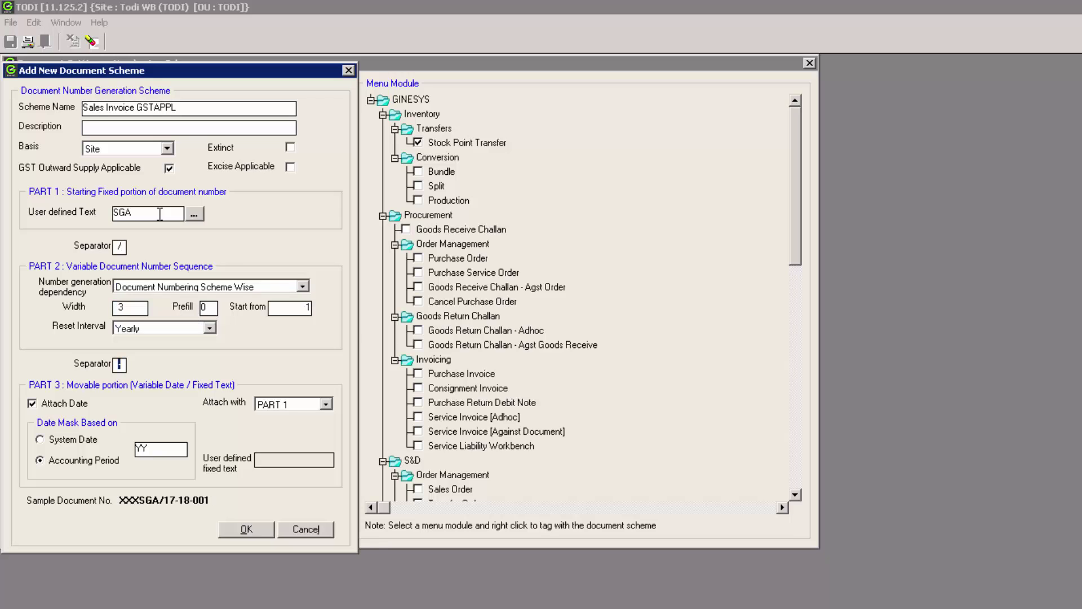
{"action": "key", "text": "Return"}
{"action": "key", "text": "Return"}
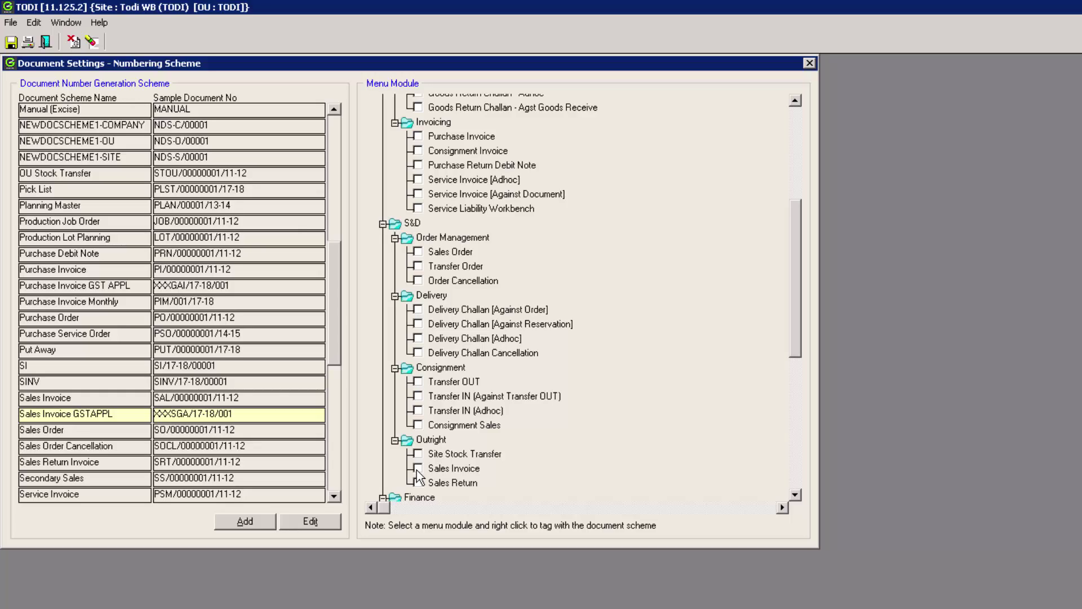
Tag the outright Sales Invoice module with the Sales Invoice GSTAPPL scheme.
{"action": "left_click", "coordinate": [451, 470]}
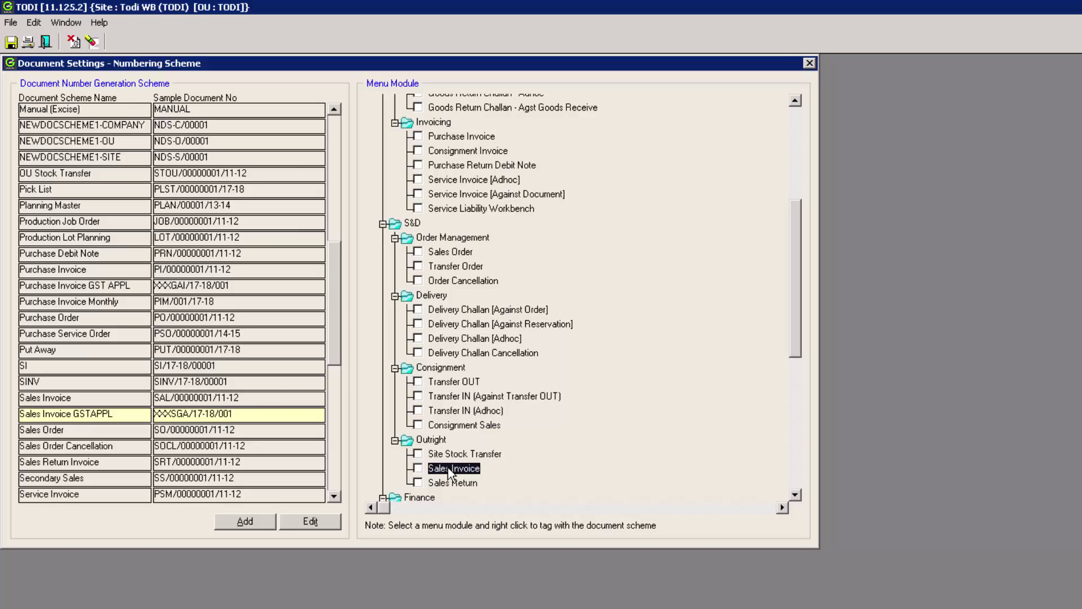
{"action": "right_click", "coordinate": [450, 471]}
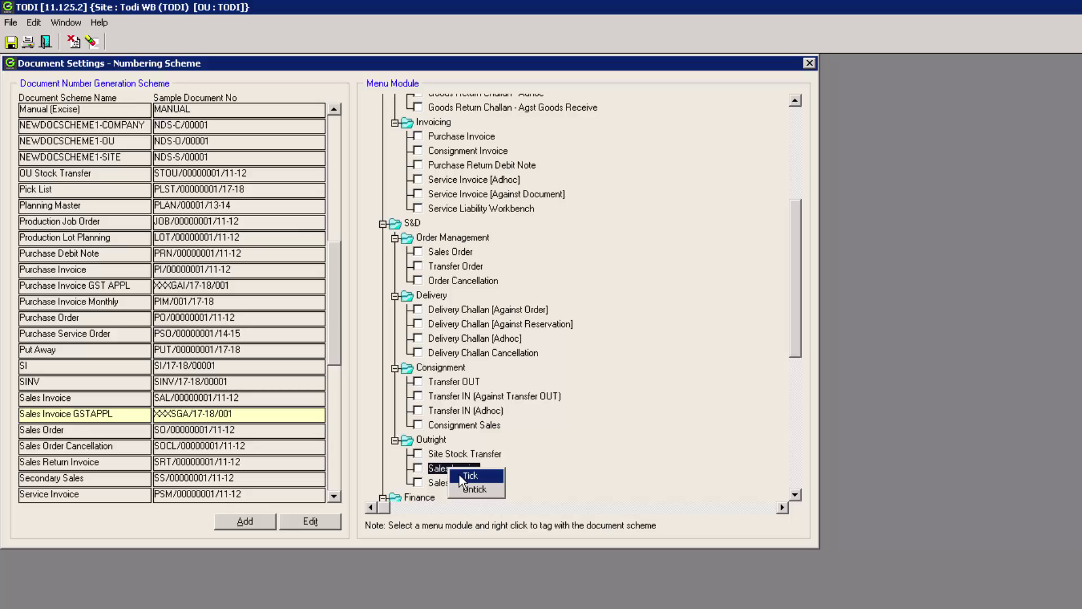
{"action": "left_click", "coordinate": [459, 475]}
Try to tag the outright Site Stock Transfer module with the Sales Invoice GSTAPPL scheme.
{"action": "left_click", "coordinate": [454, 455]}
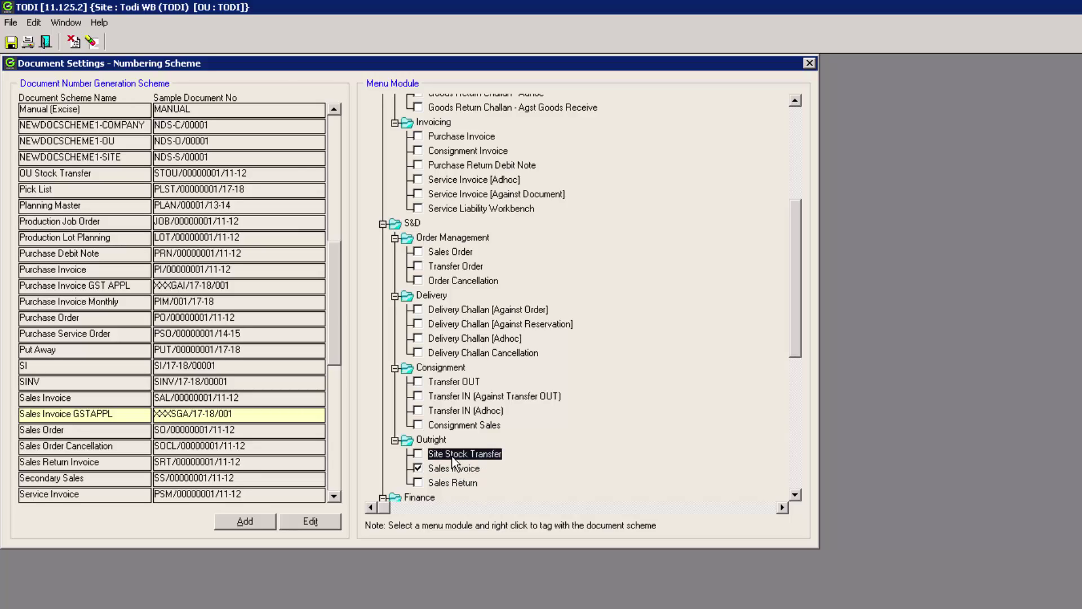
{"action": "right_click", "coordinate": [453, 459]}
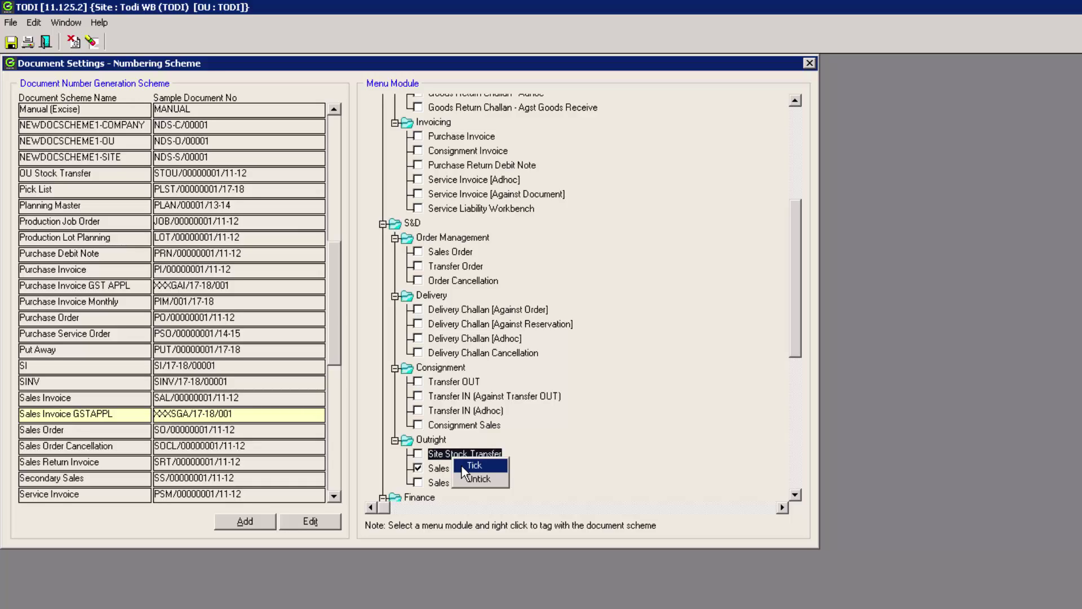
{"action": "left_click", "coordinate": [462, 471]}
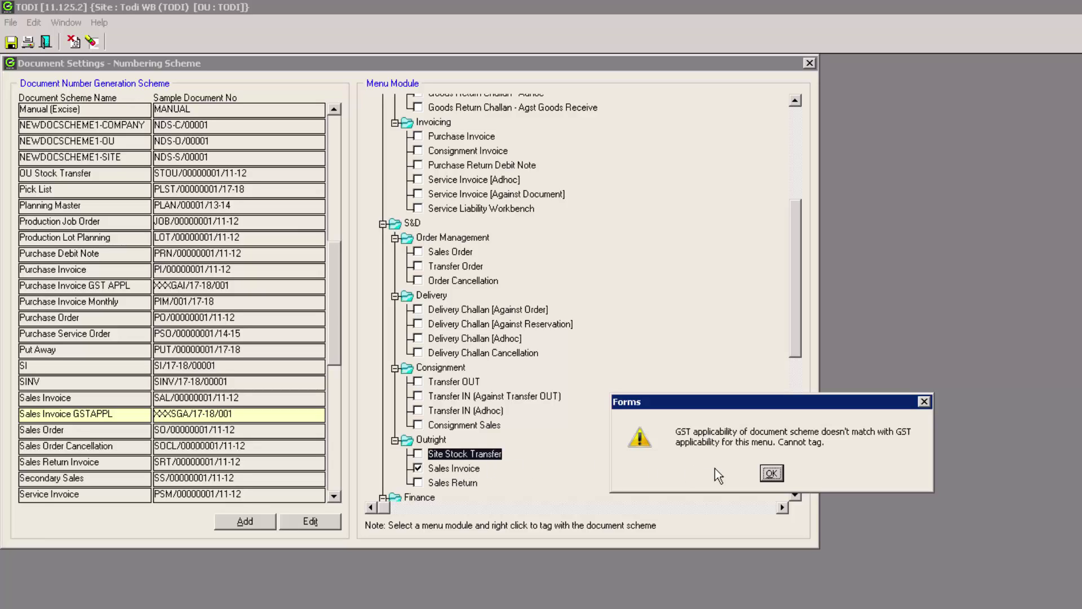
{"action": "left_click", "coordinate": [772, 473]}
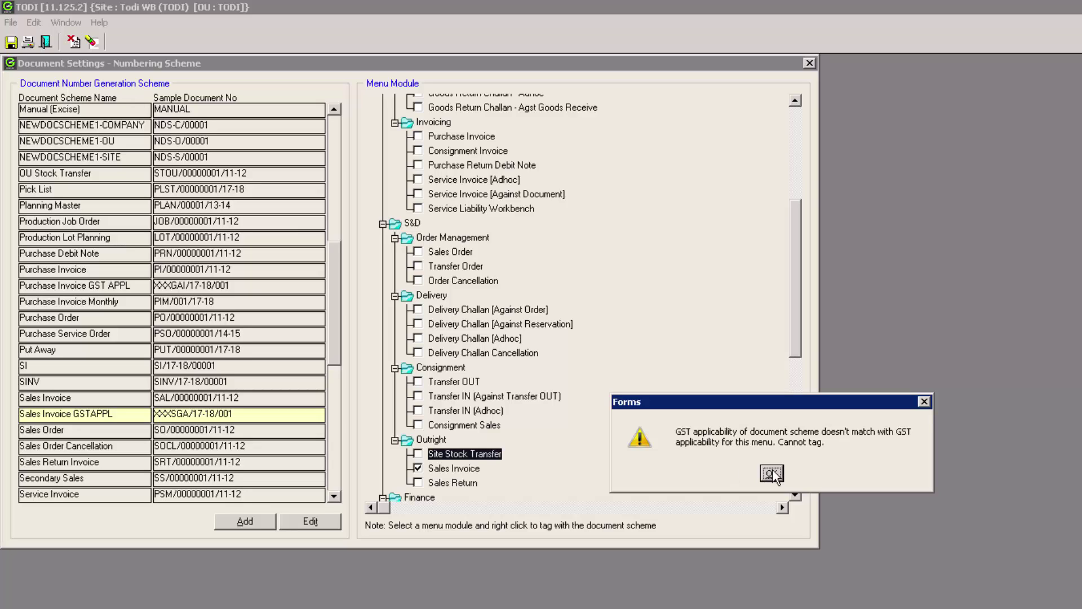